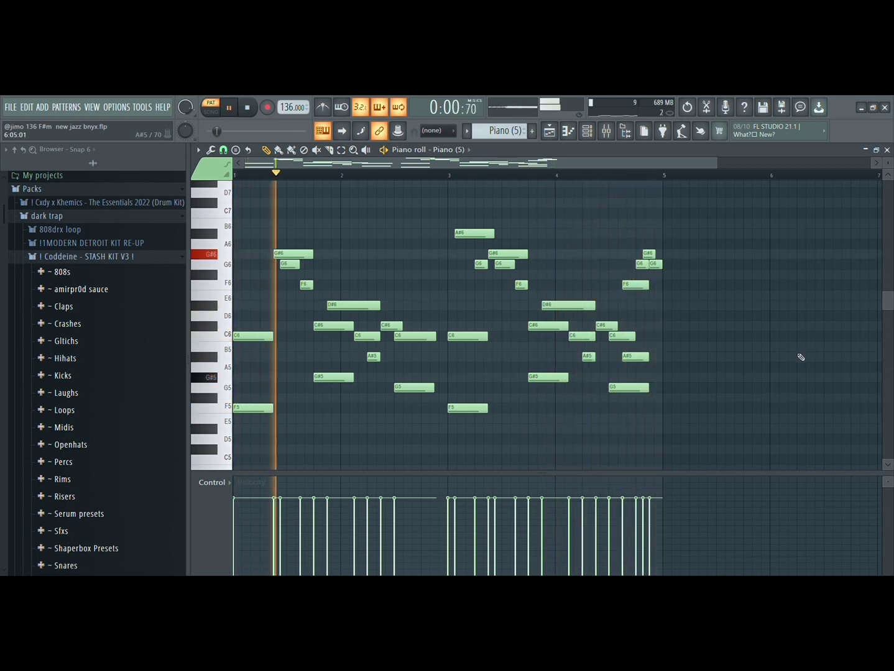
# Stop the Piano (5) pattern, and open Lead (27) in the piano roll to play through its chord notes
pyautogui.press('space')
pyautogui.click(554, 131)
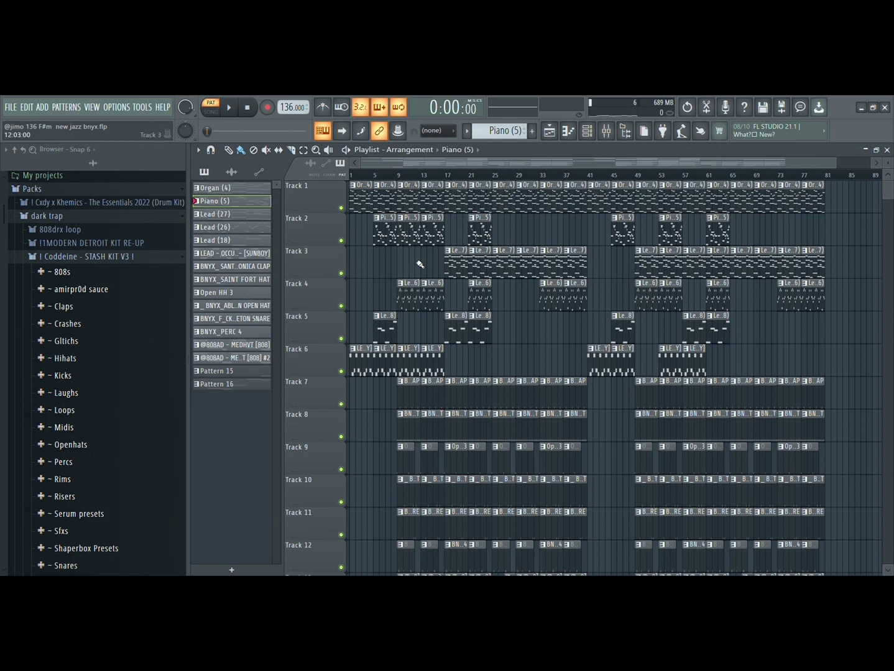
pyautogui.click(569, 132)
pyautogui.click(476, 243)
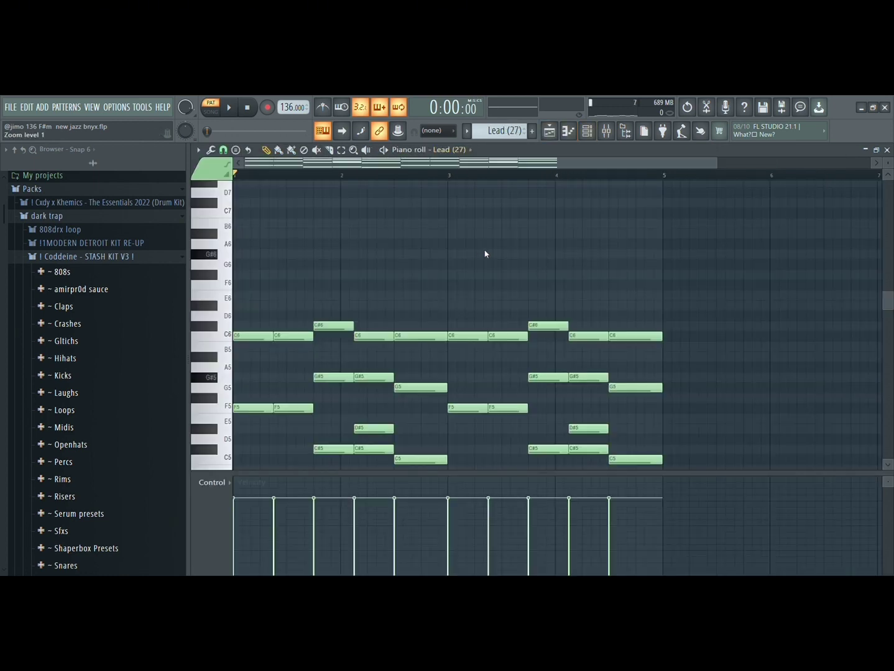
pyautogui.scroll(-2, 547, 253)
pyautogui.scroll(-3, 590, 253)
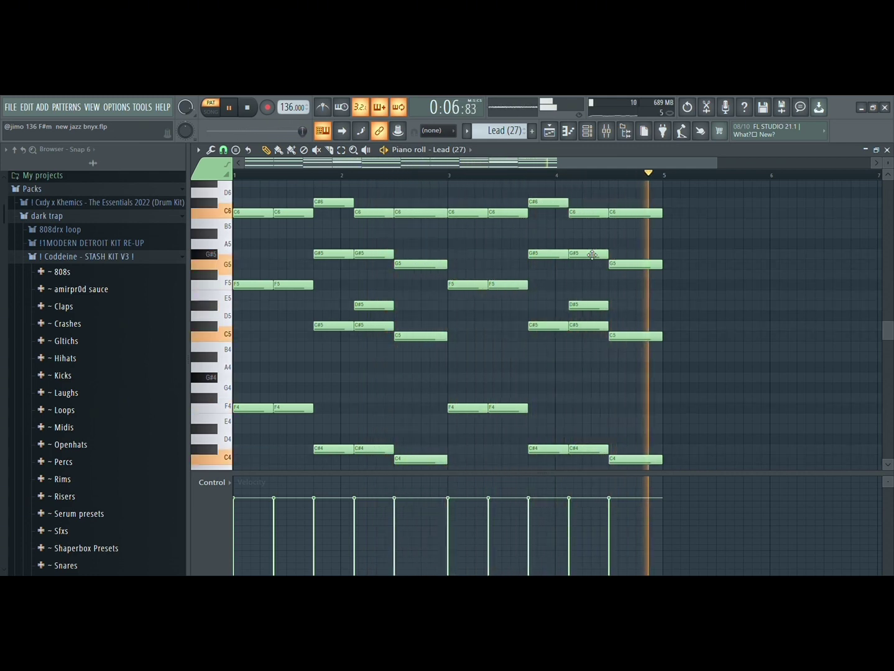
pyautogui.press('space')
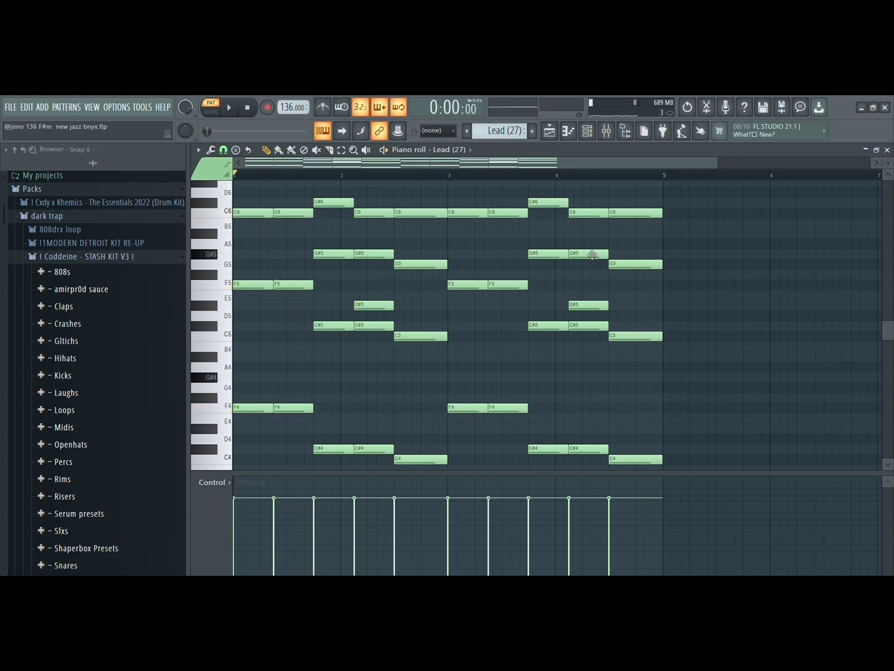
# Open the Lead (26) pattern from the playlist in the piano roll and play through its melody
pyautogui.click(553, 130)
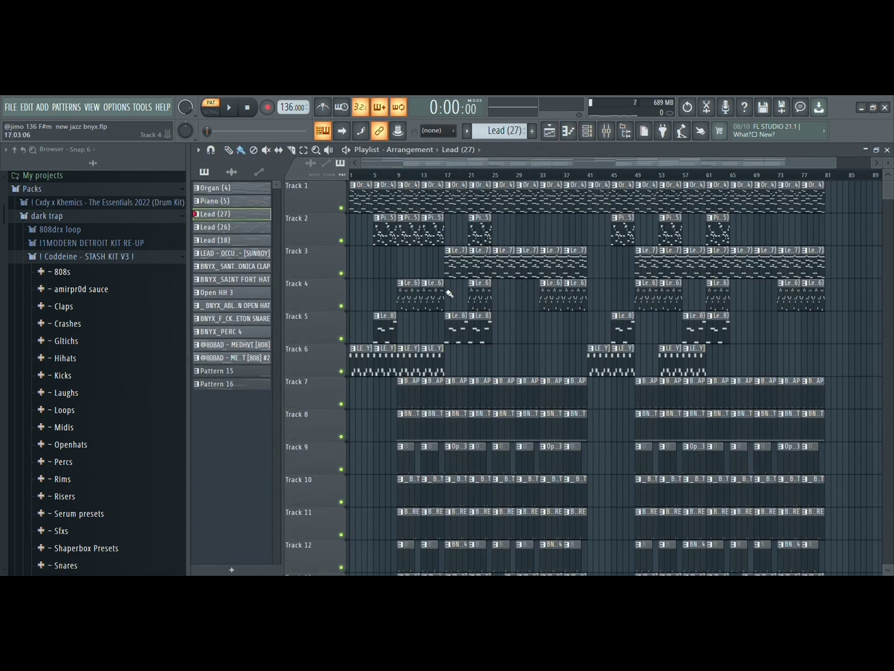
pyautogui.click(568, 133)
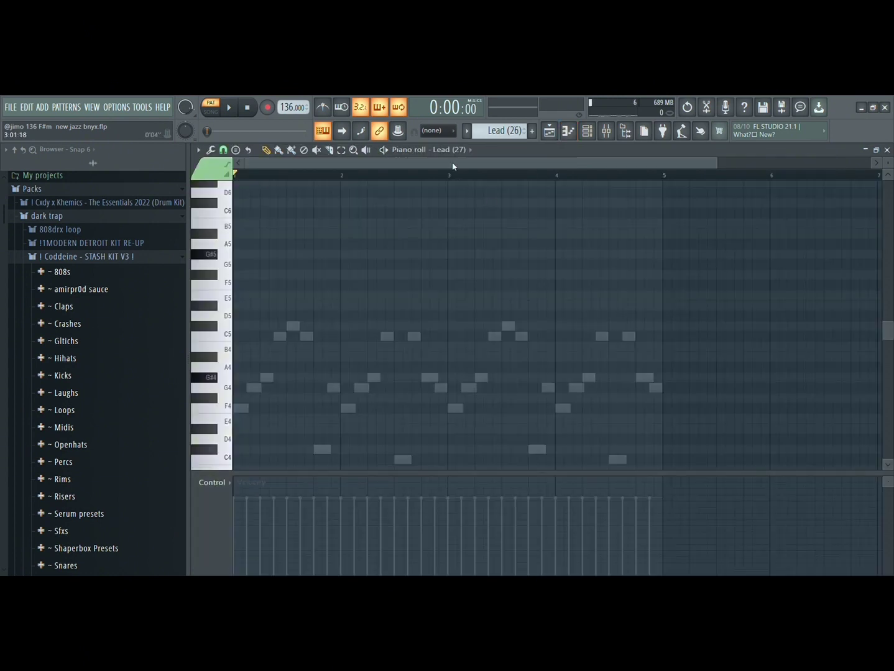
pyautogui.click(479, 268)
pyautogui.scroll(-2, 488, 294)
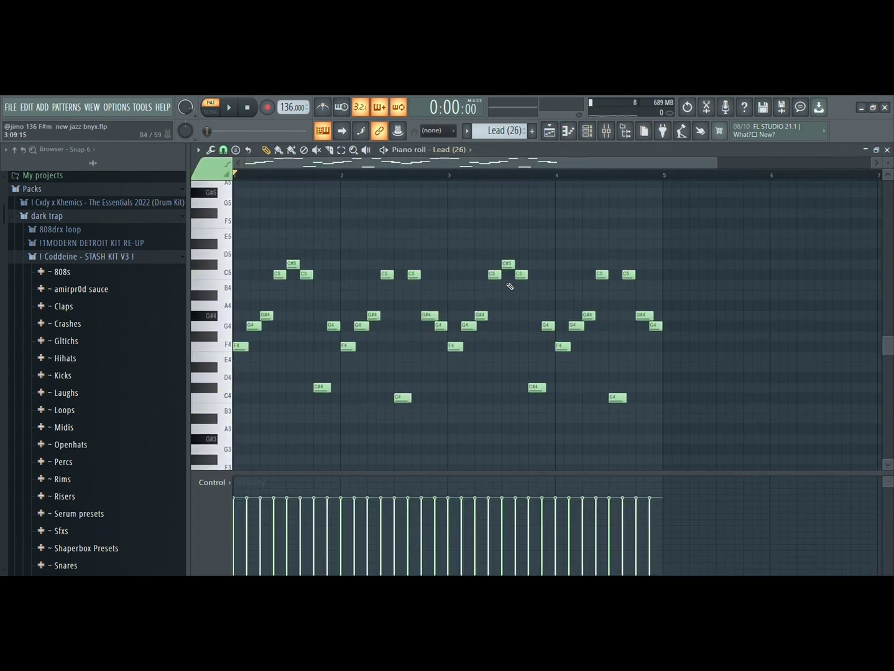
pyautogui.press('space')
# Open the Lead (18) pattern from the playlist in the piano roll and play through its notes
pyautogui.click(555, 135)
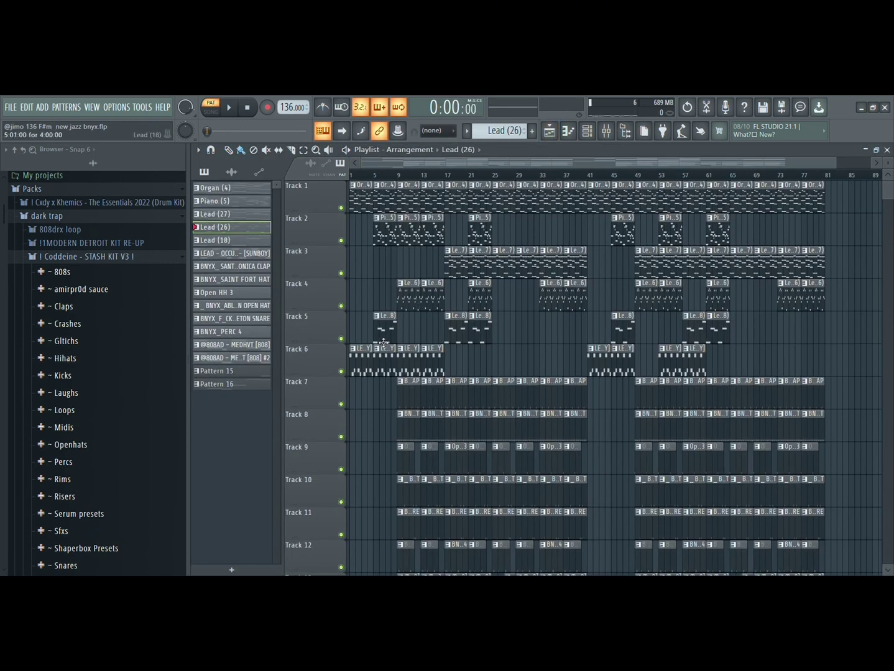
pyautogui.click(570, 133)
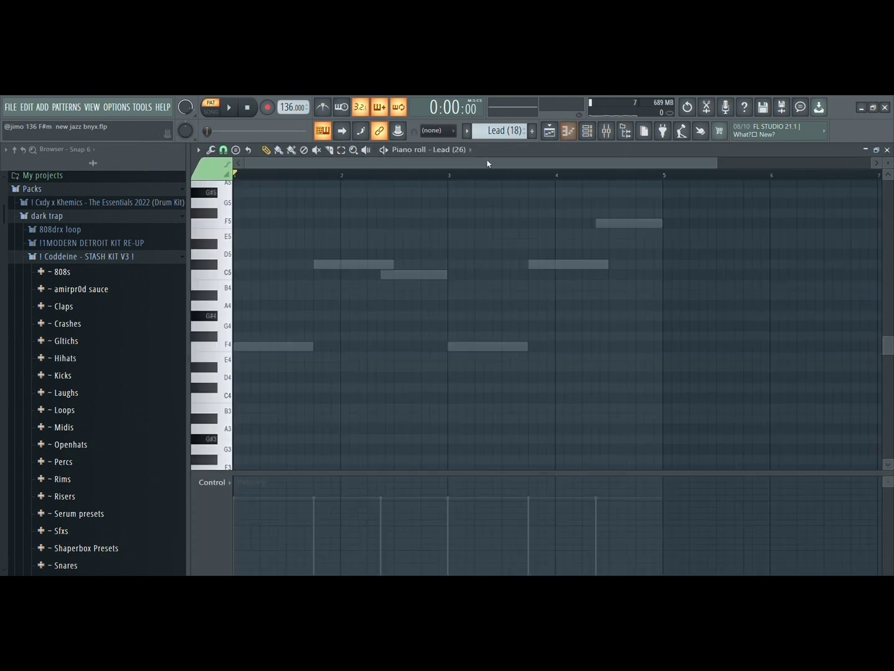
pyautogui.rightClick(457, 276)
pyautogui.rightClick(457, 276)
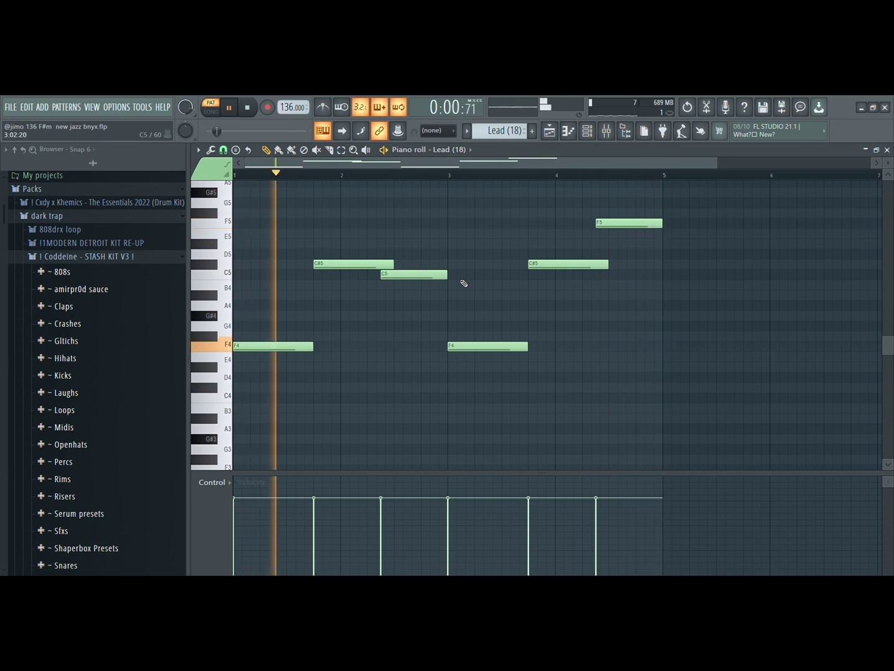
pyautogui.press('space')
# Open the LEAD - OCCULT - [SUNBOY] pattern from the playlist in the piano roll and listen to its melody
pyautogui.click(549, 131)
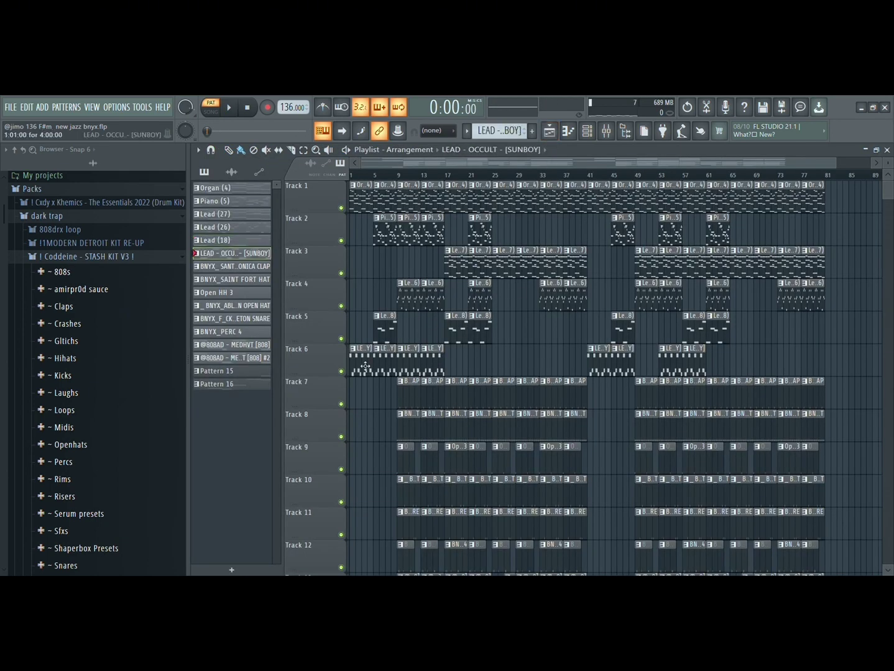
pyautogui.click(565, 132)
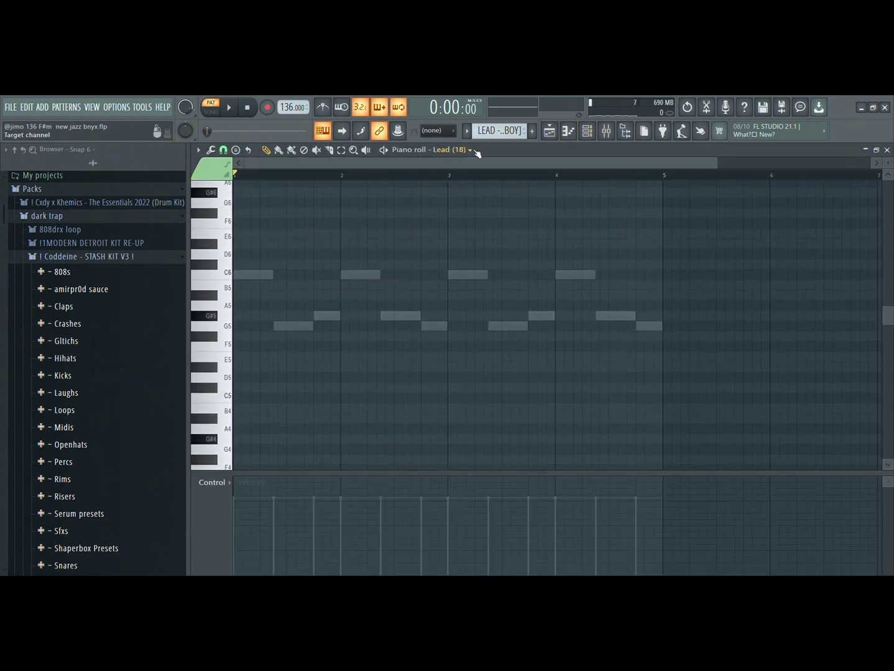
pyautogui.click(487, 282)
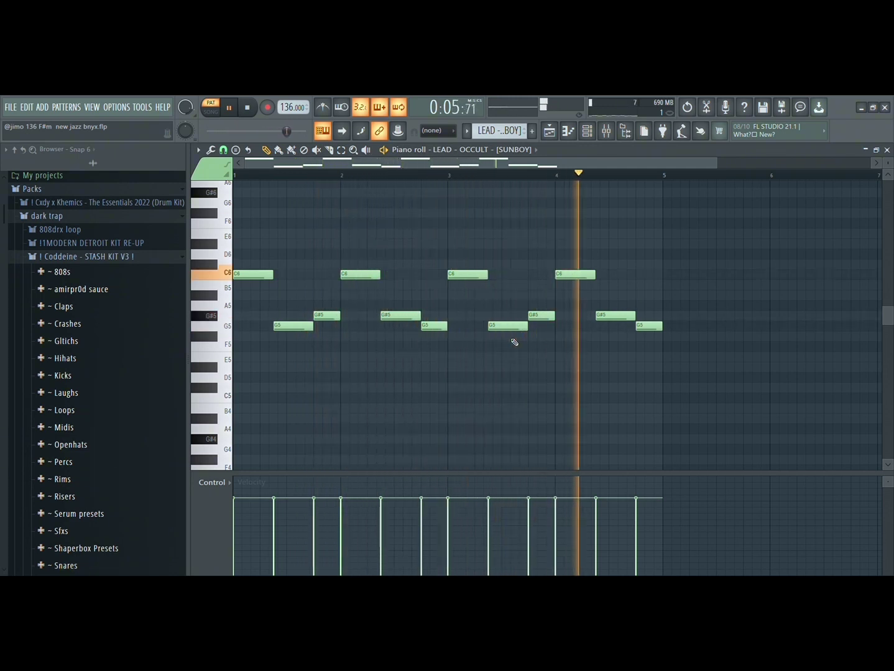
pyautogui.press('space')
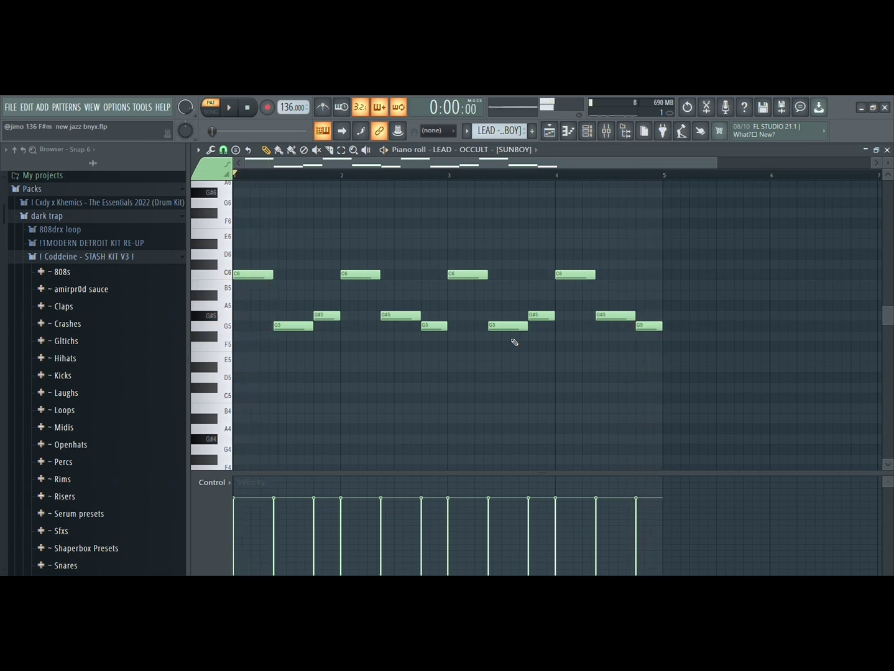
pyautogui.click(550, 131)
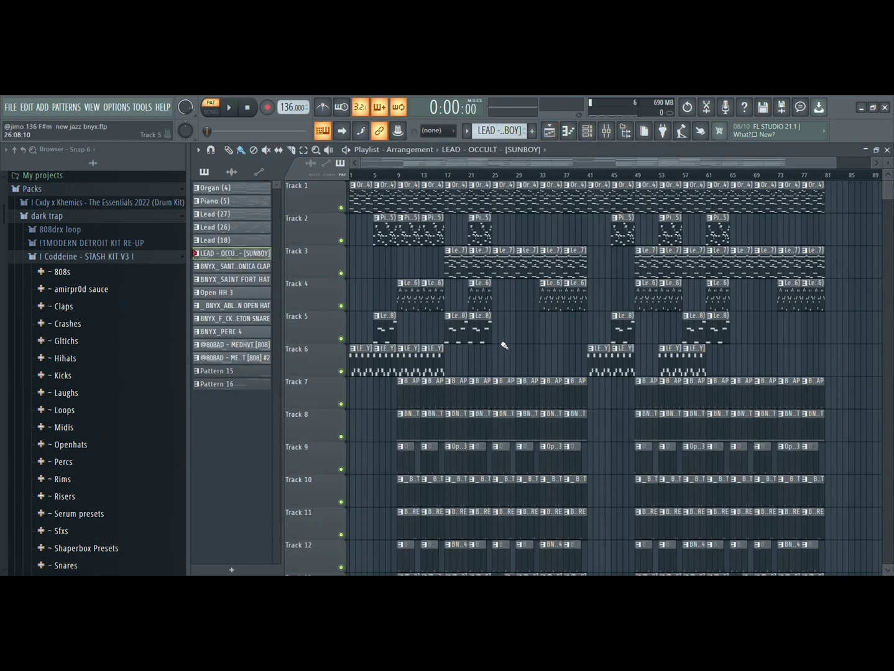
pyautogui.scroll(-6, 505, 343)
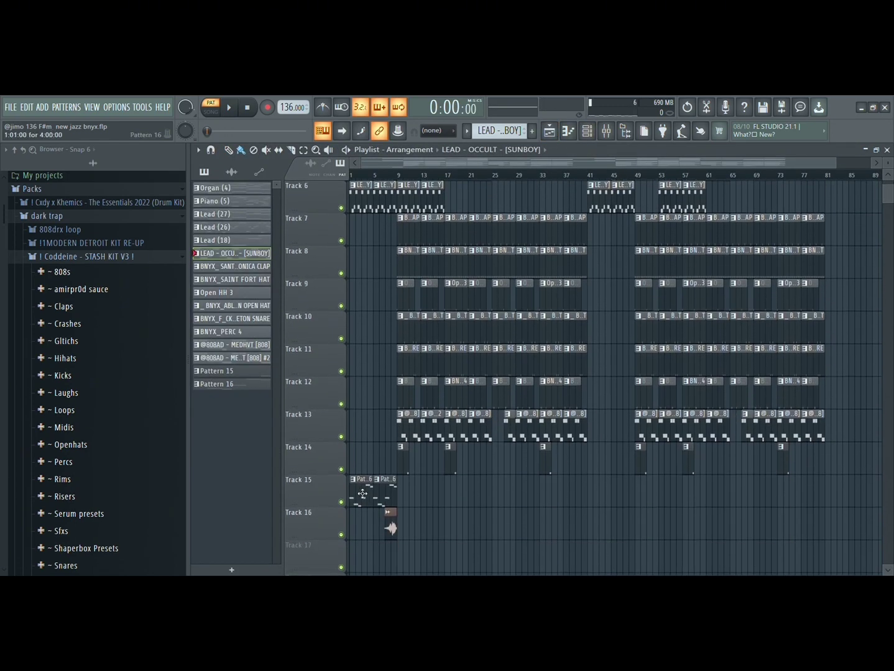
pyautogui.click(551, 133)
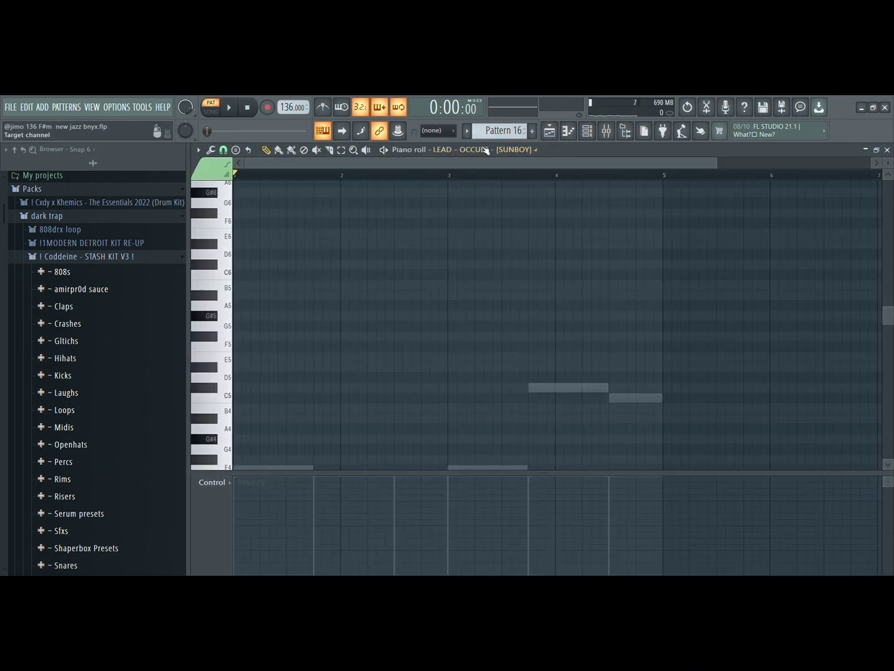
pyautogui.click(468, 382)
pyautogui.scroll(-3, 478, 319)
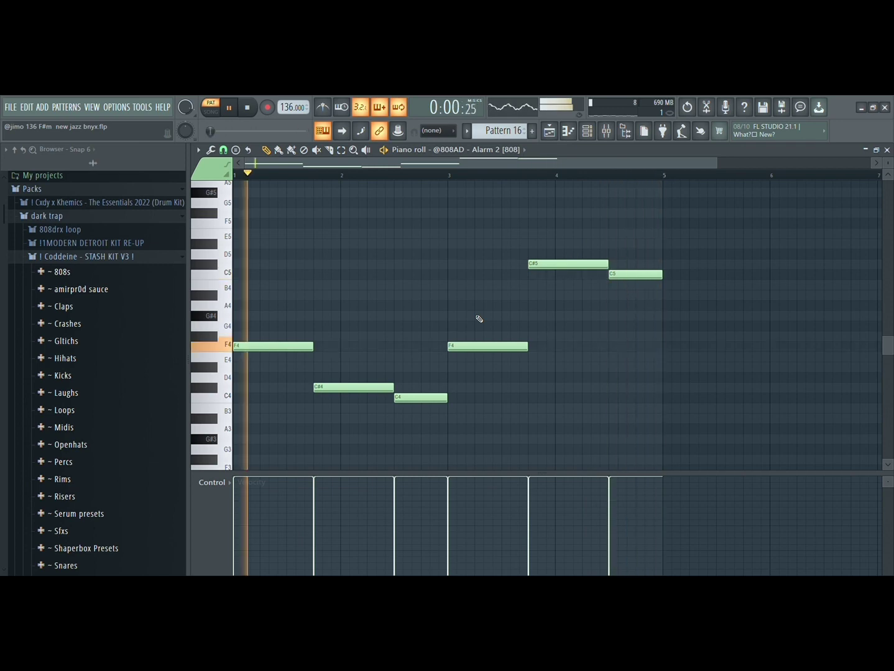
pyautogui.press('space')
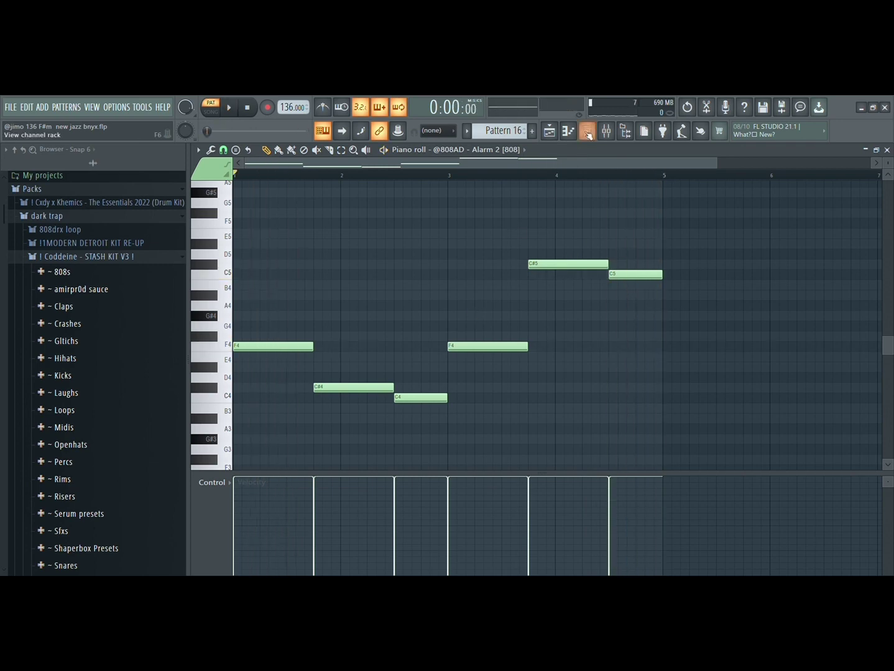
# Review the BNYX_ SANTA MONICA CLAP and BNYX_SAINT FORT HAT patterns in the piano roll by playing them
pyautogui.click(550, 132)
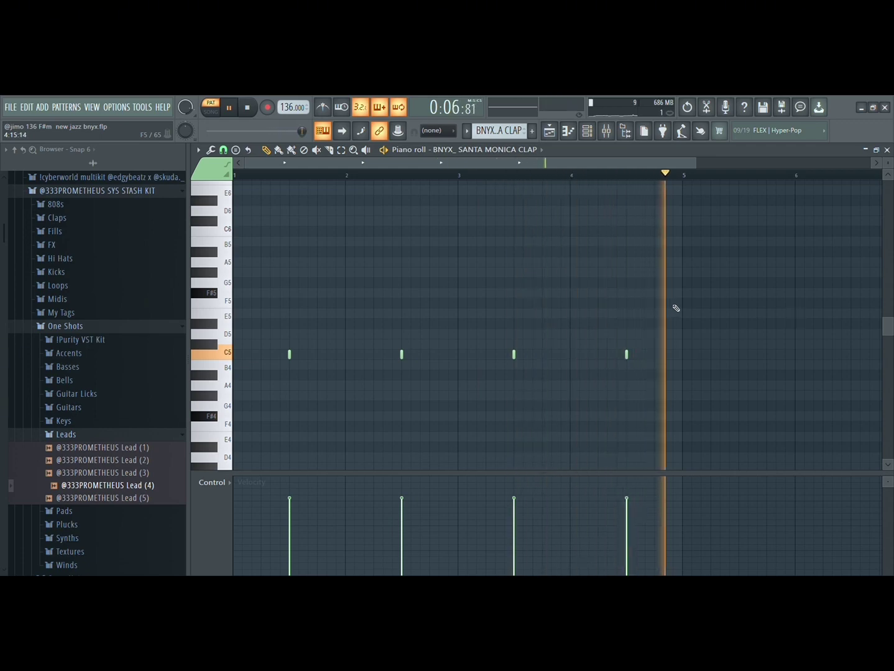
pyautogui.click(550, 132)
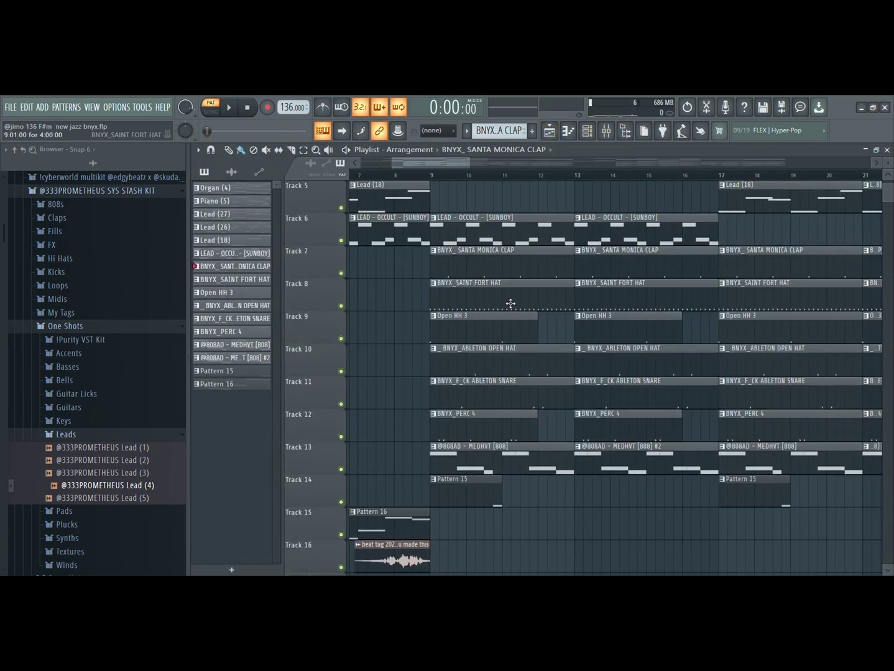
pyautogui.click(575, 137)
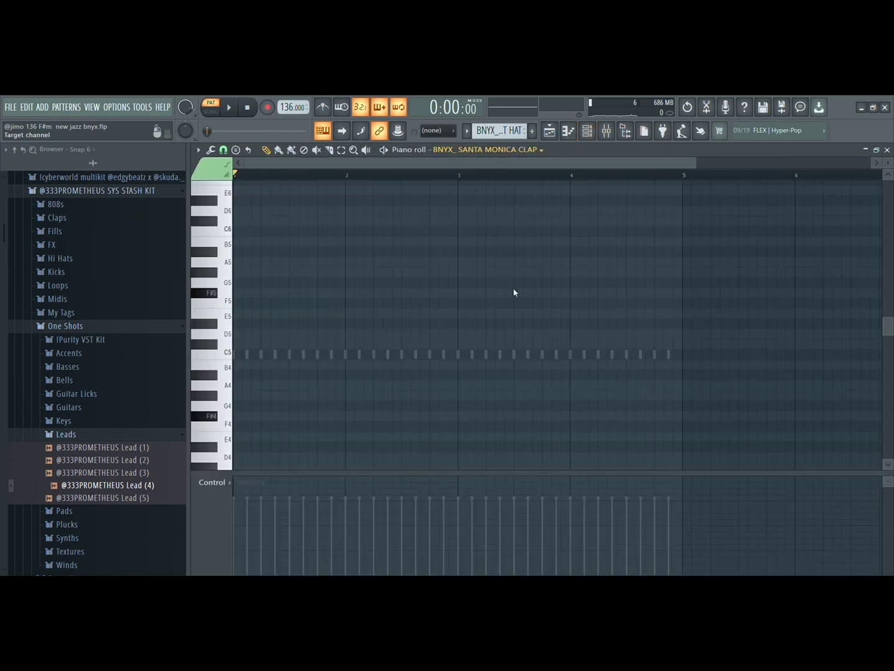
pyautogui.press('space')
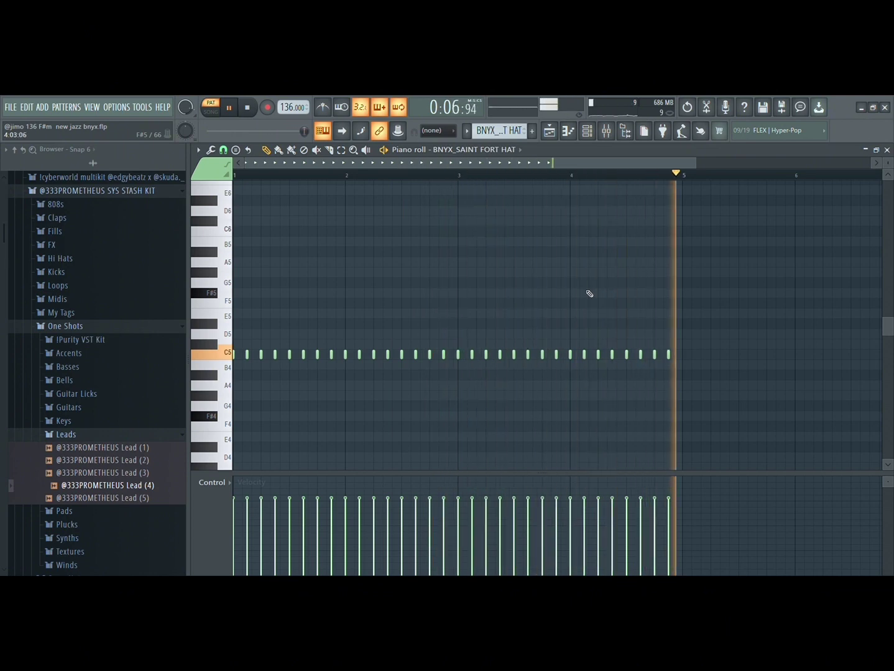
pyautogui.scroll(-1, 501, 131)
# Play the Open HH 3 pattern and the _ BNYX_ABLETON OPEN HAT pattern in the piano roll
pyautogui.press('space')
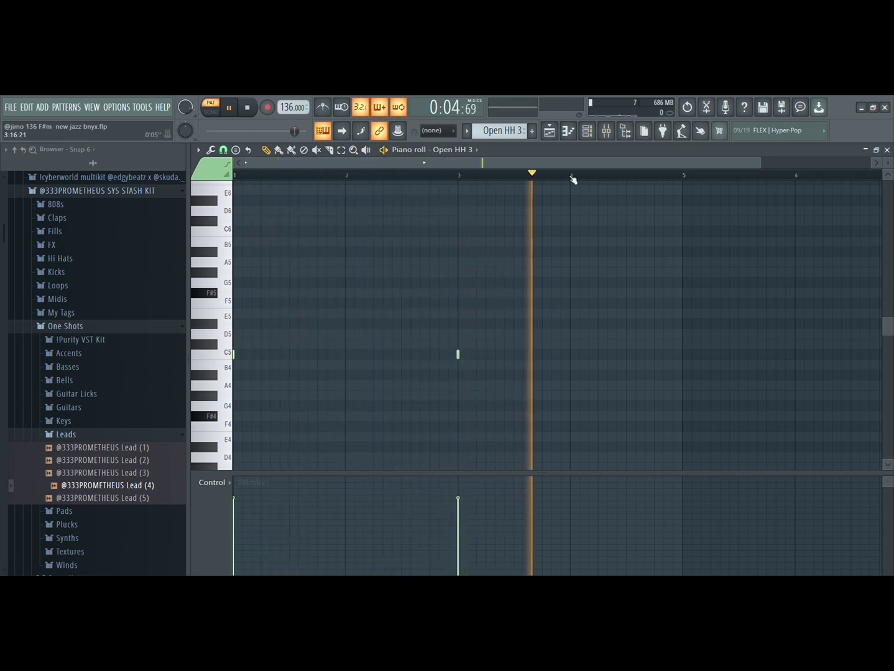
pyautogui.press('space')
pyautogui.click(550, 131)
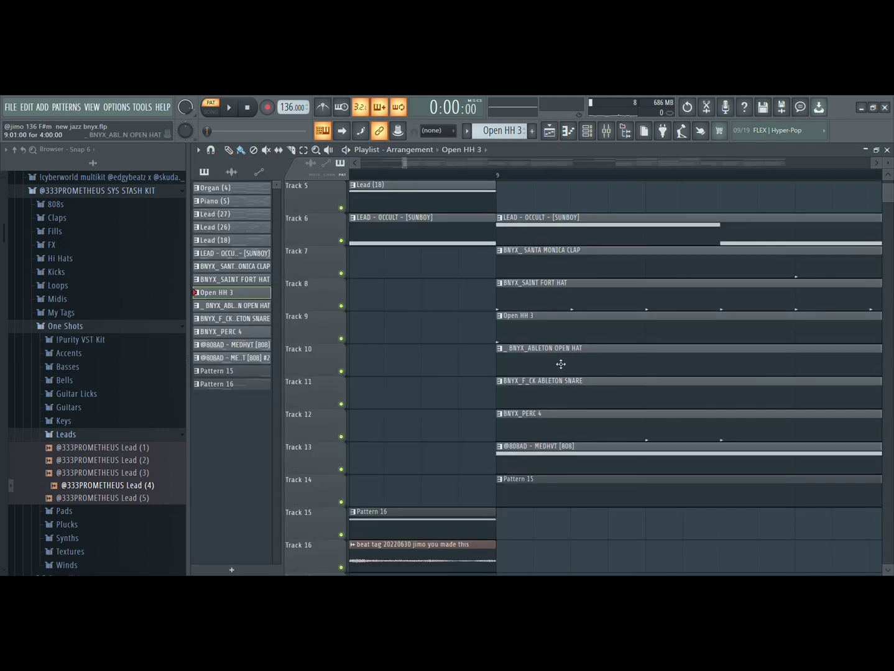
pyautogui.scroll(-2, 573, 348)
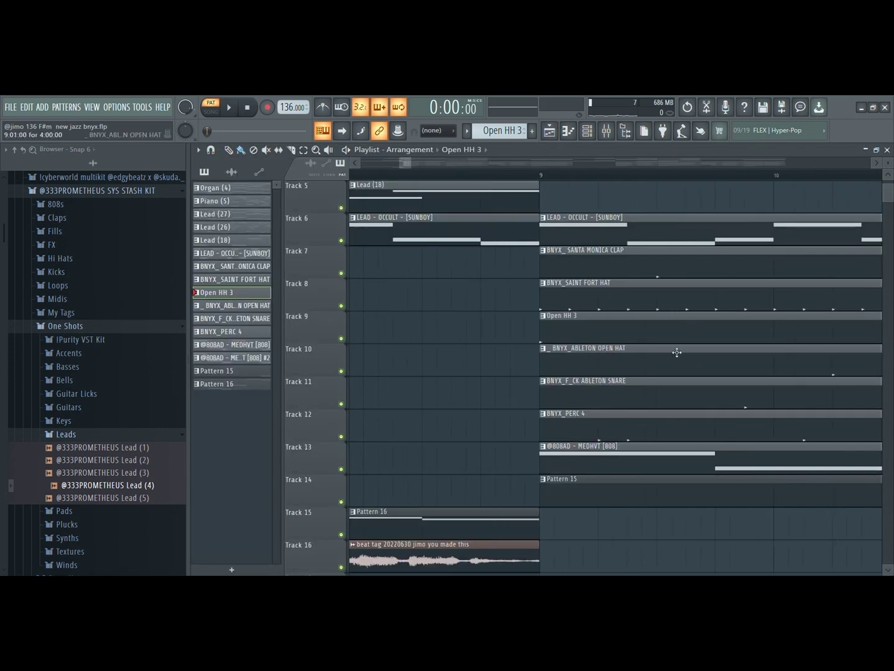
pyautogui.click(569, 132)
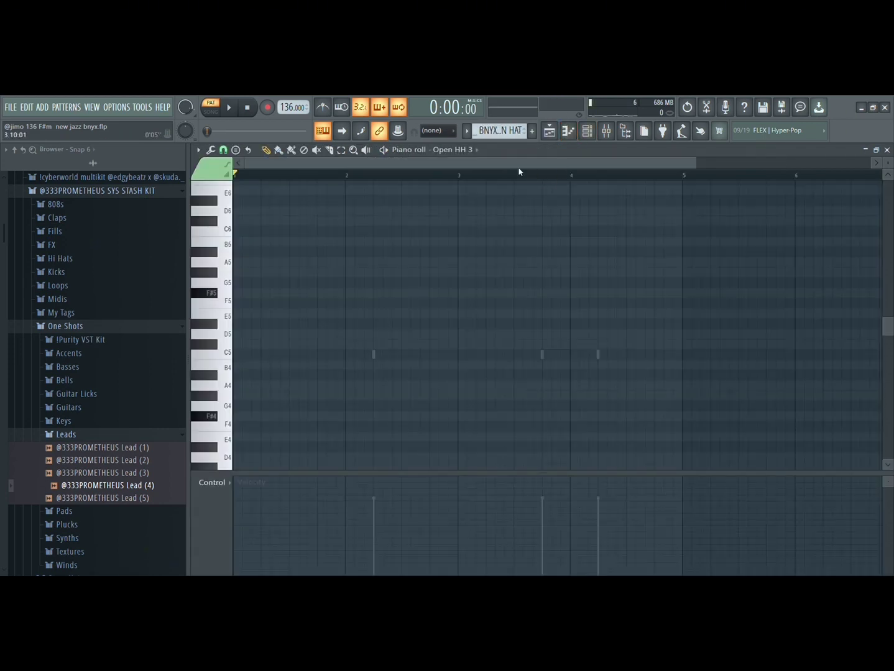
pyautogui.scroll(-1, 579, 363)
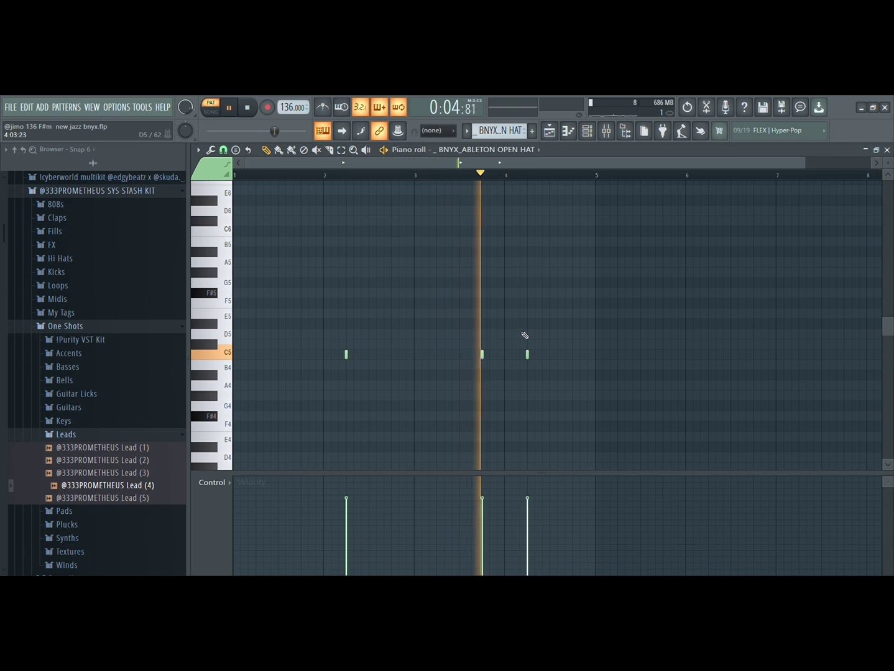
pyautogui.press('space')
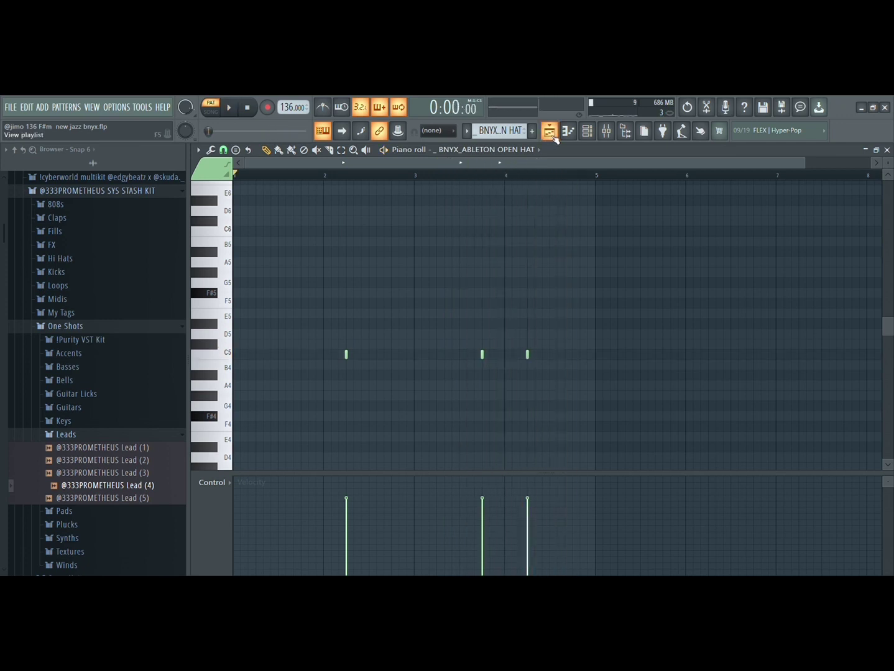
# Open the BNYX_F_CK ABLETON SNARE pattern from the playlist in the piano roll and listen to its hits
pyautogui.click(549, 132)
pyautogui.scroll(-3, 619, 377)
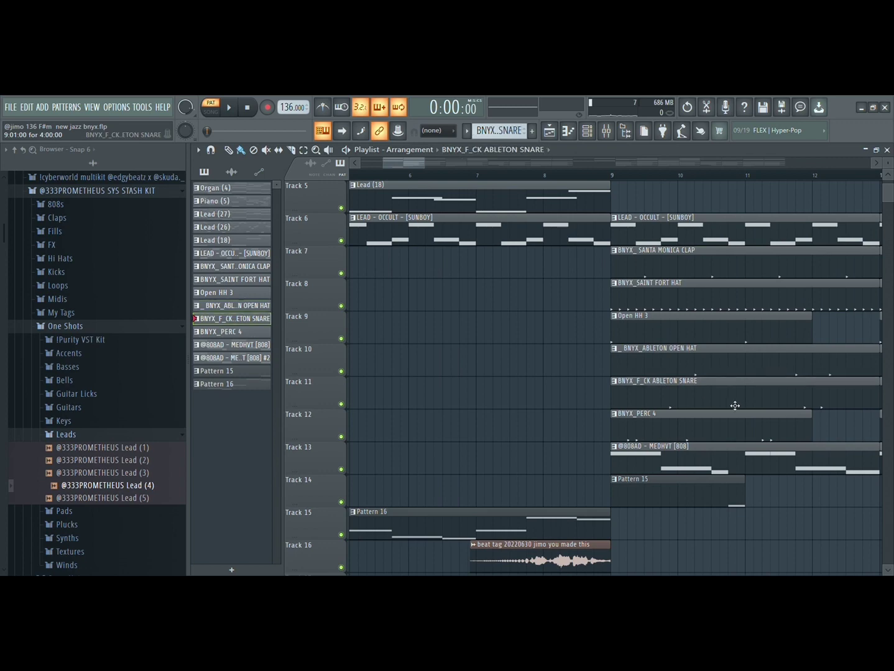
pyautogui.click(569, 131)
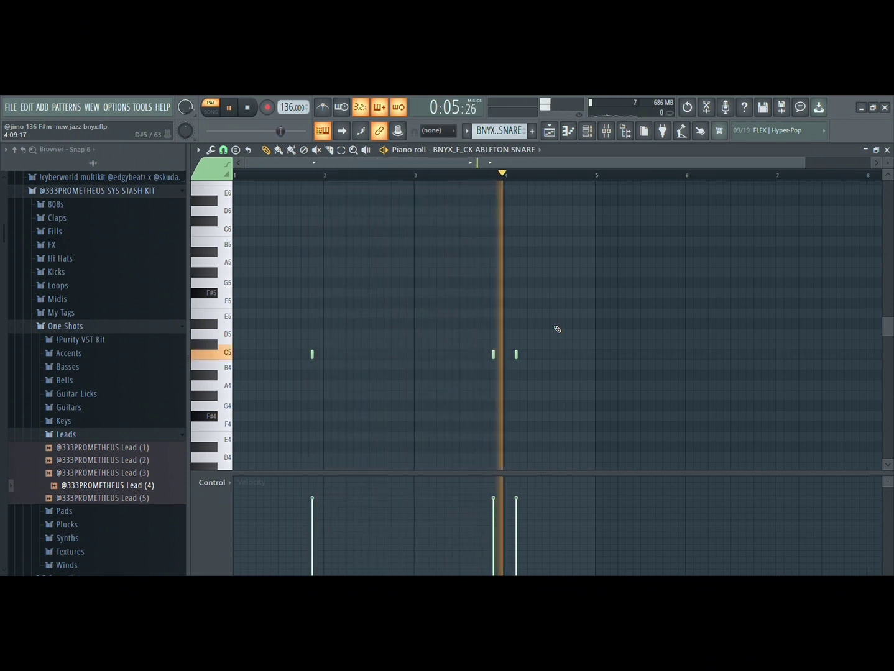
pyautogui.press('space')
pyautogui.press('F5')
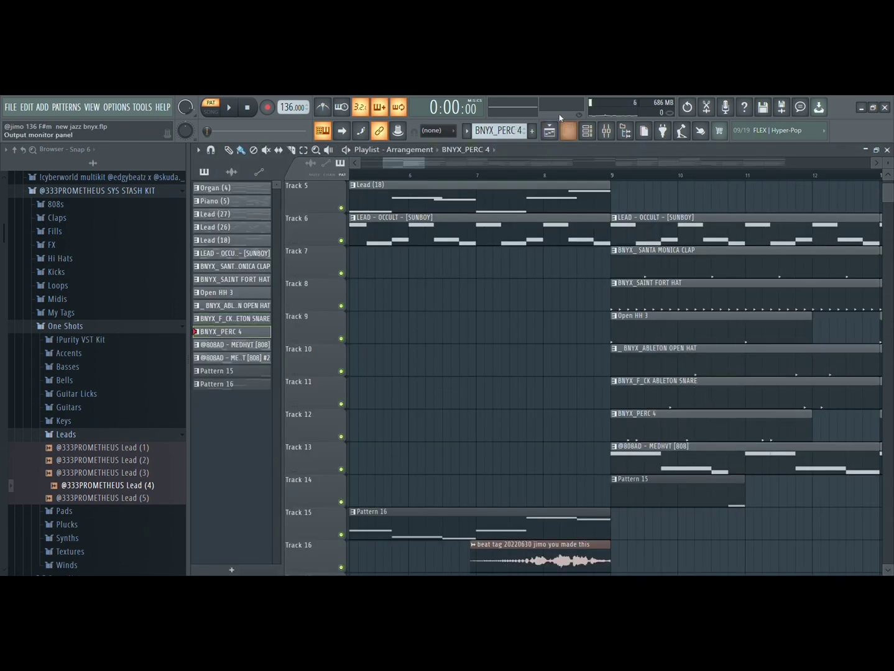
pyautogui.click(551, 132)
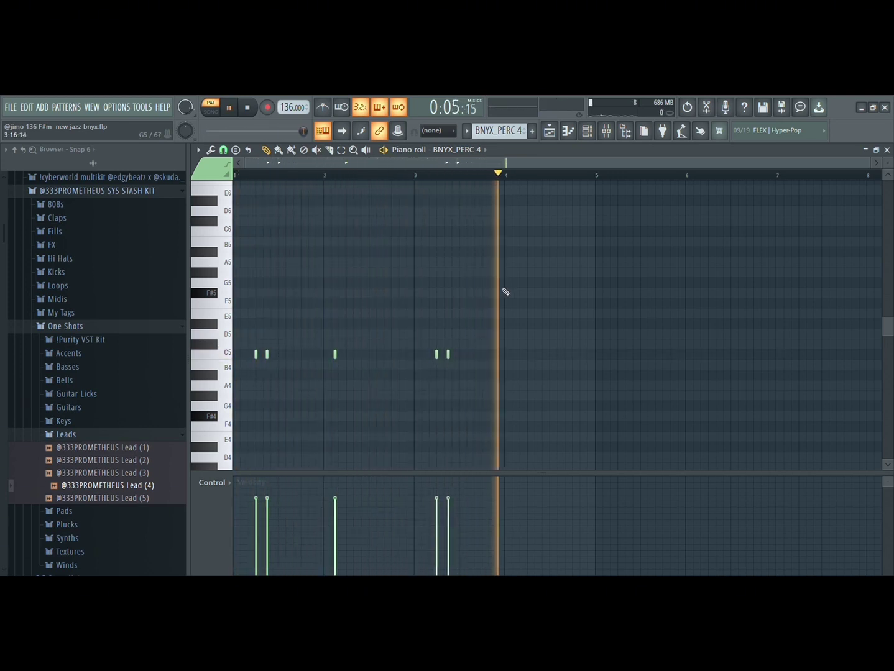
pyautogui.click(556, 132)
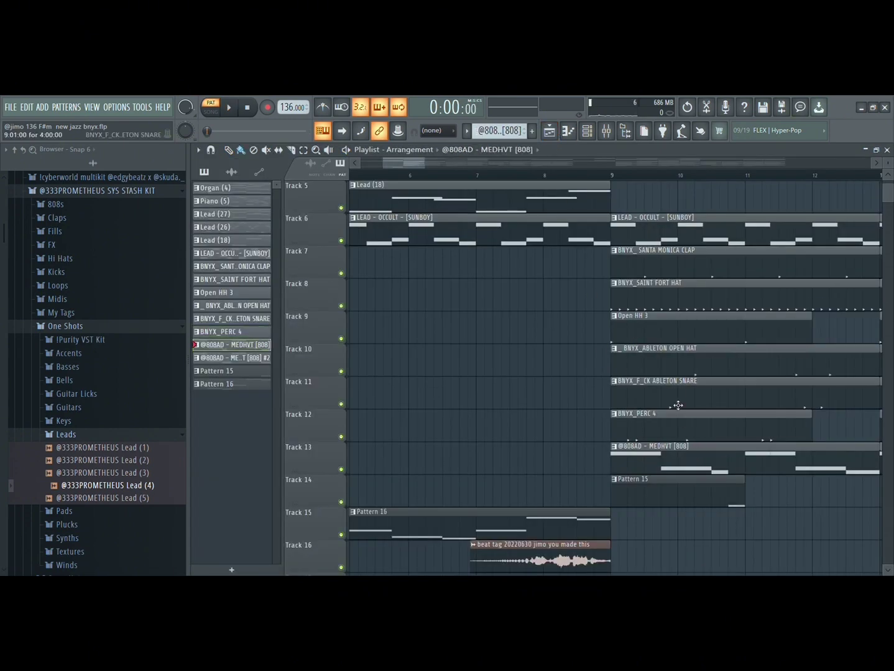
pyautogui.click(569, 132)
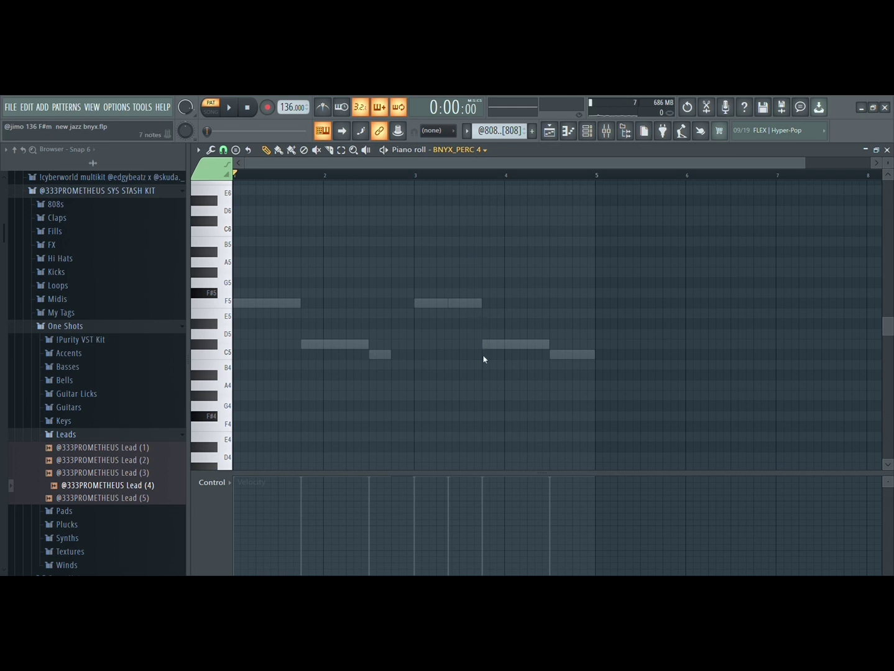
pyautogui.rightClick(490, 346)
pyautogui.press('space')
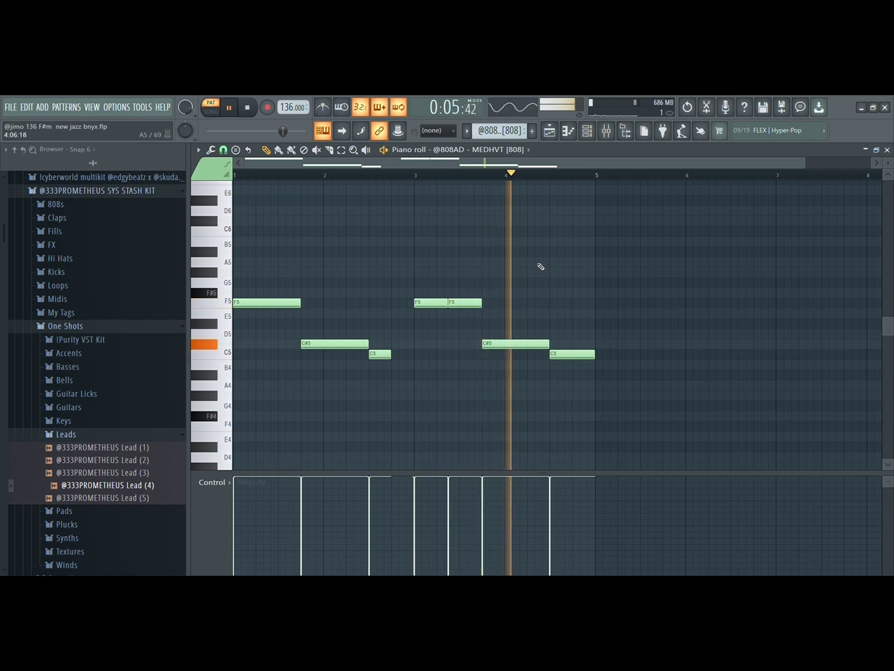
pyautogui.click(552, 135)
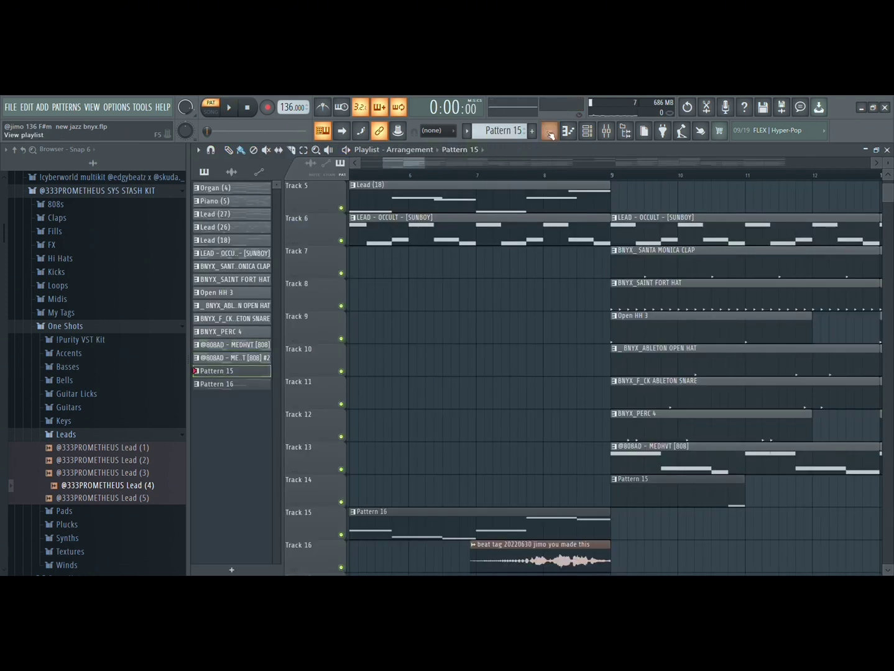
pyautogui.click(570, 134)
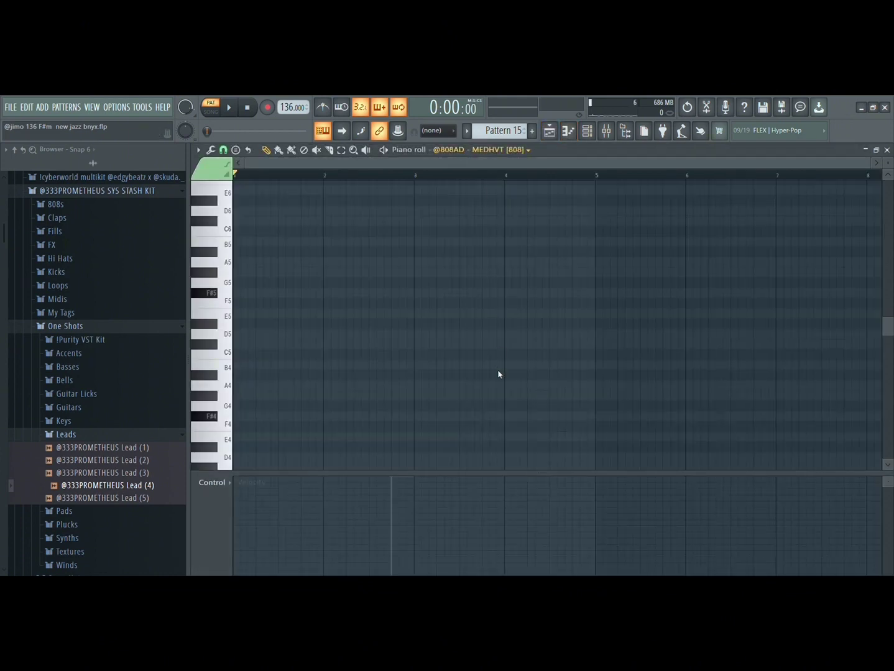
pyautogui.press('space')
pyautogui.scroll(-5, 529, 343)
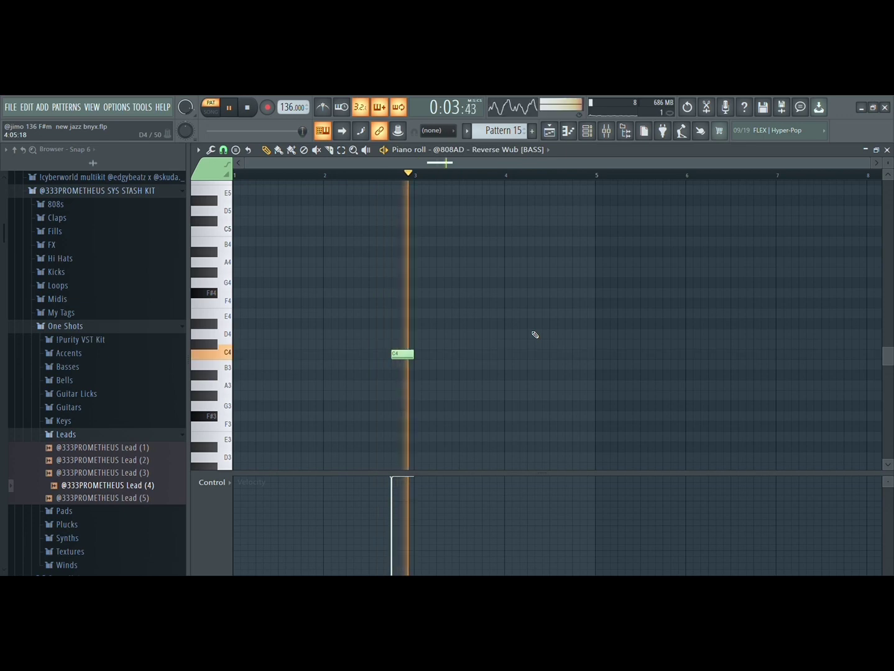
# Return to the playlist in song mode and solo the drum and 808 tracks, Tracks 7 to 14
pyautogui.click(552, 137)
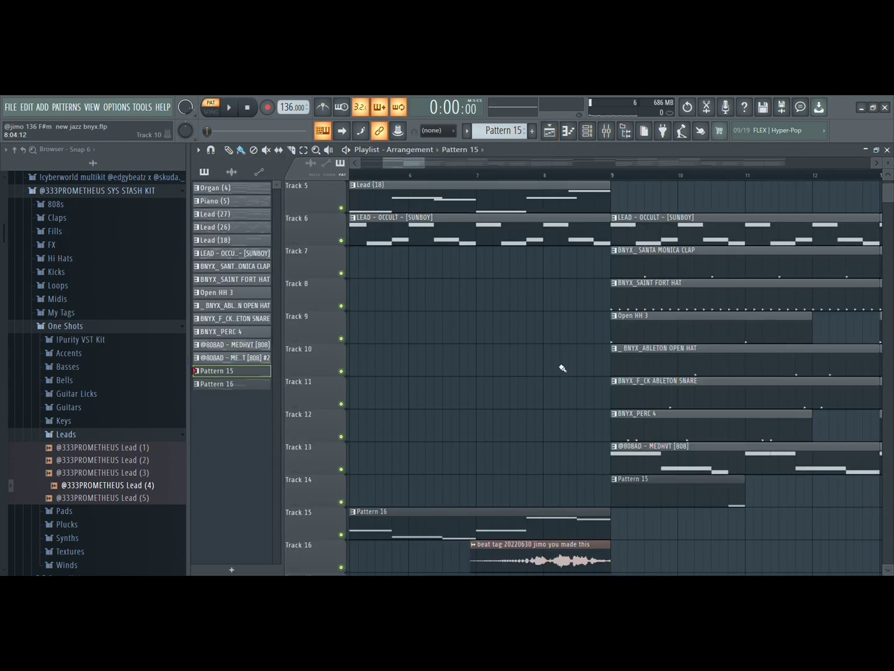
pyautogui.scroll(4, 473, 331)
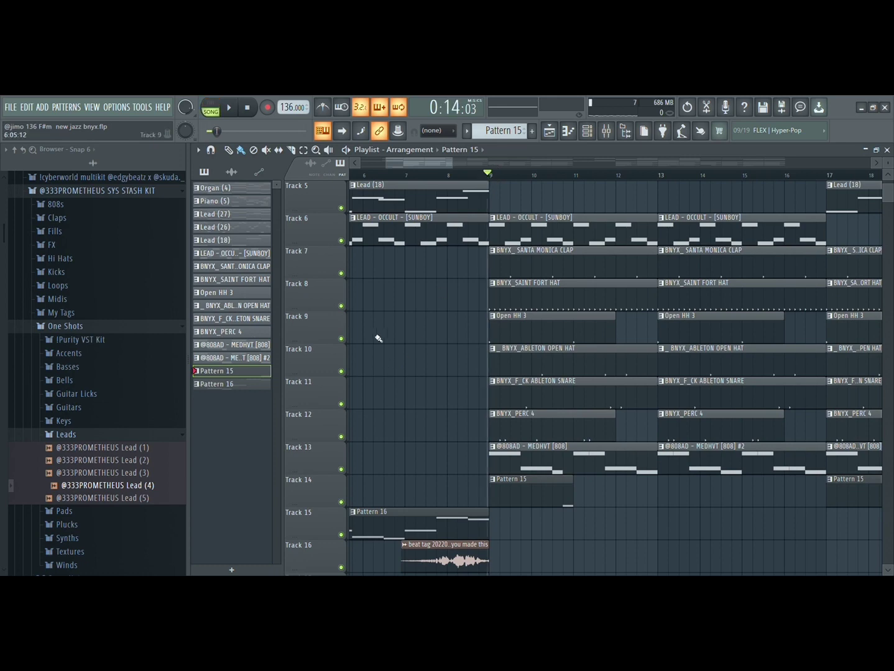
pyautogui.rightClick(341, 274)
pyautogui.click(342, 306)
pyautogui.click(342, 339)
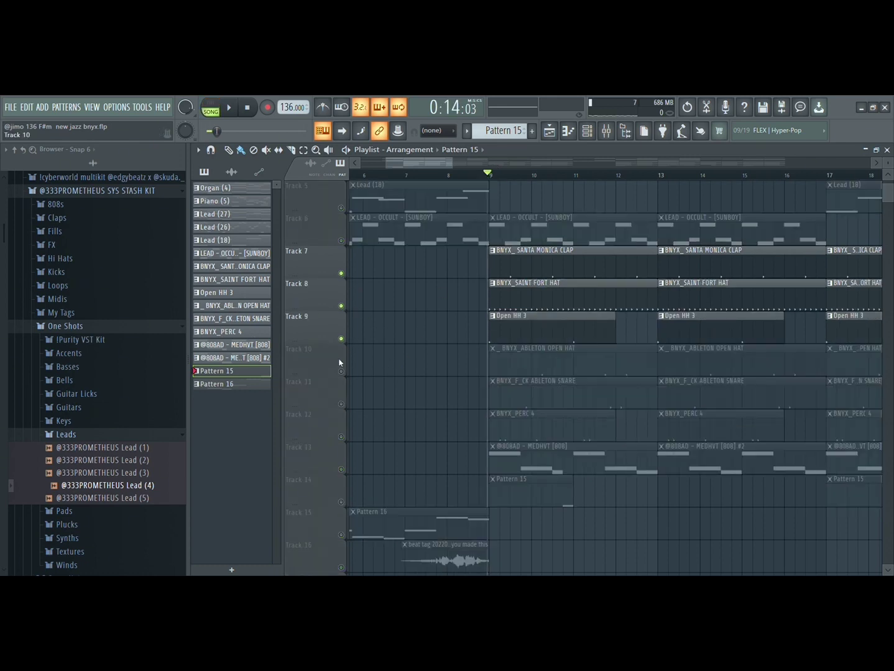
pyautogui.click(342, 372)
pyautogui.click(341, 404)
pyautogui.click(341, 437)
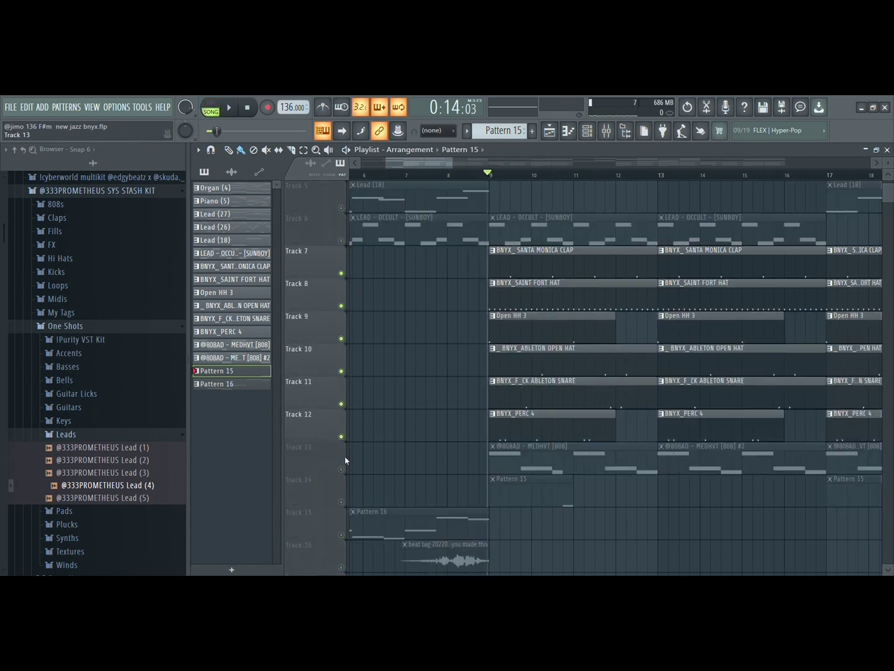
pyautogui.click(341, 470)
# Play the soloed drum and 808 tracks in the arrangement from bar 9, and stop playback
pyautogui.scroll(-3, 418, 442)
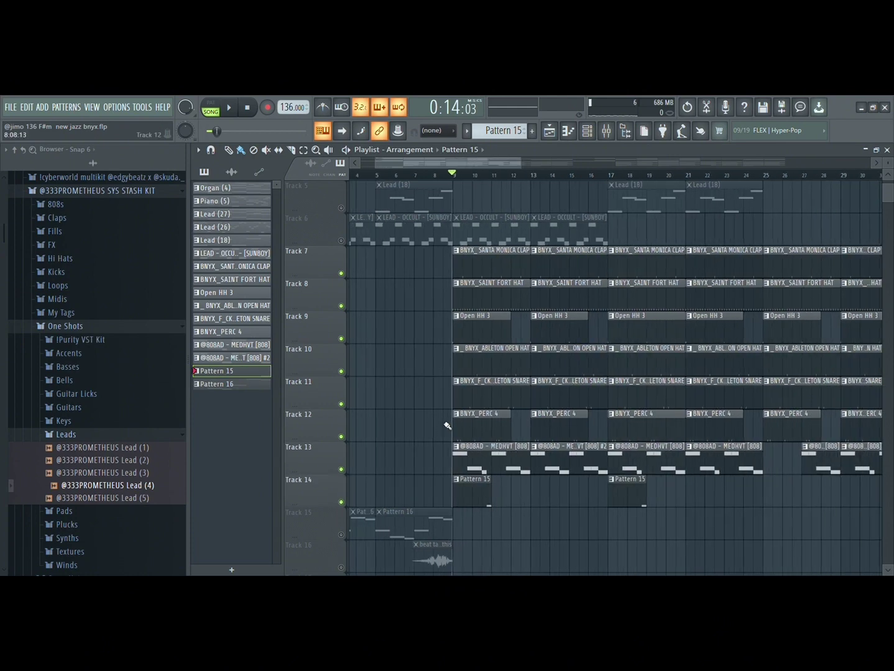
pyautogui.scroll(3, 476, 413)
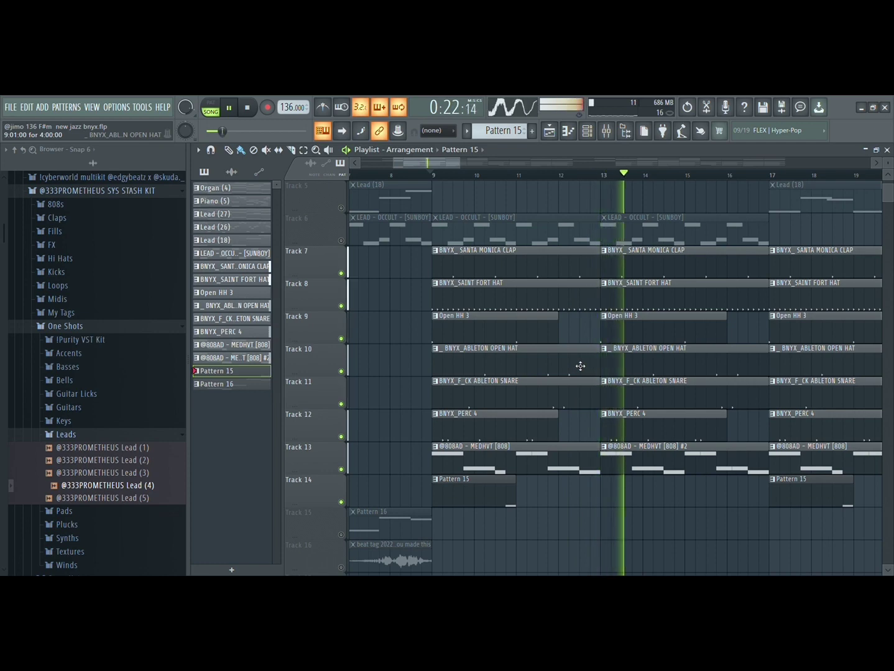
pyautogui.scroll(-5, 580, 367)
pyautogui.scroll(1, 533, 388)
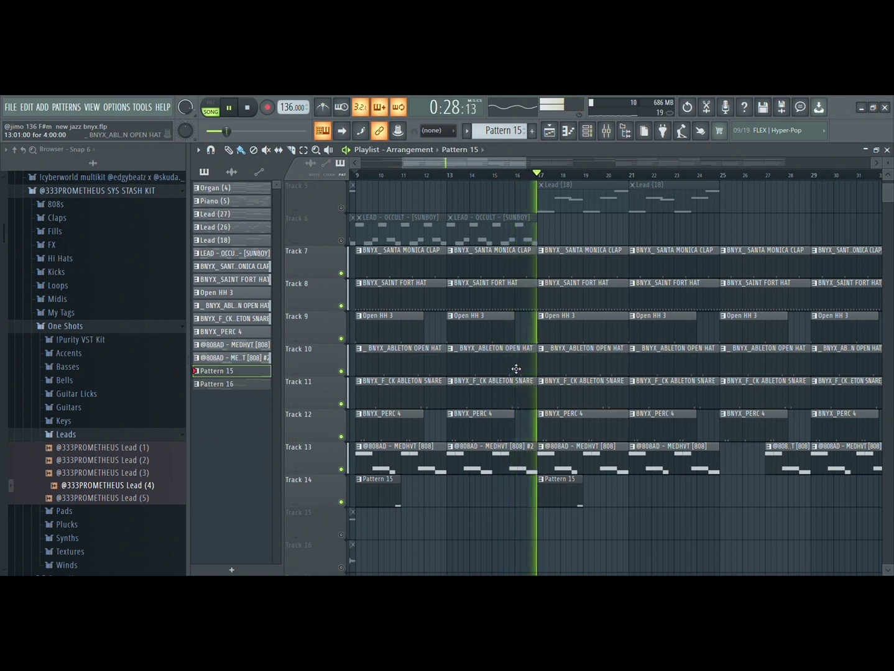
pyautogui.press('space')
# Re-enable all playlist tracks and play the full arrangement from the first bar
pyautogui.scroll(-4, 600, 281)
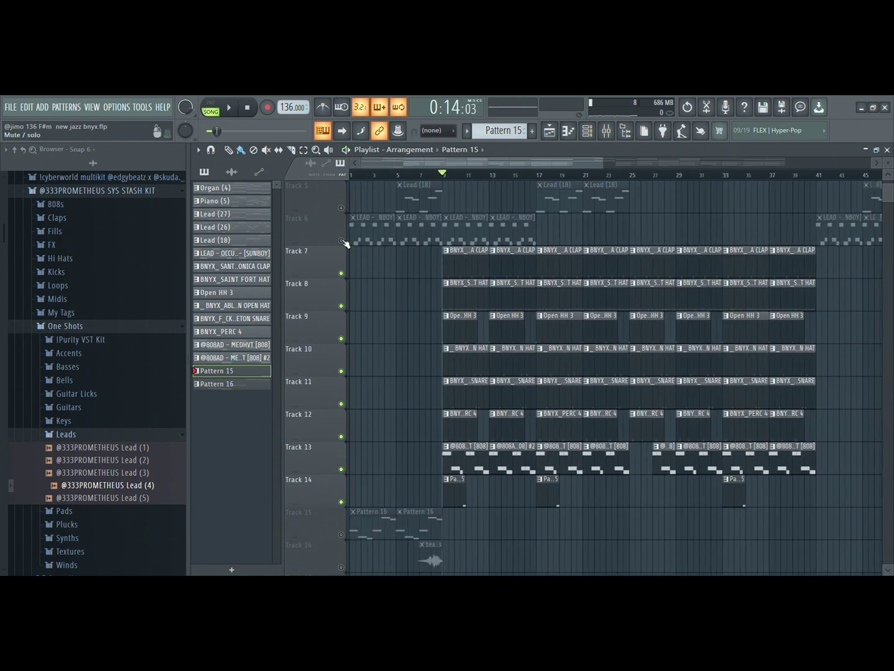
pyautogui.scroll(-3, 444, 306)
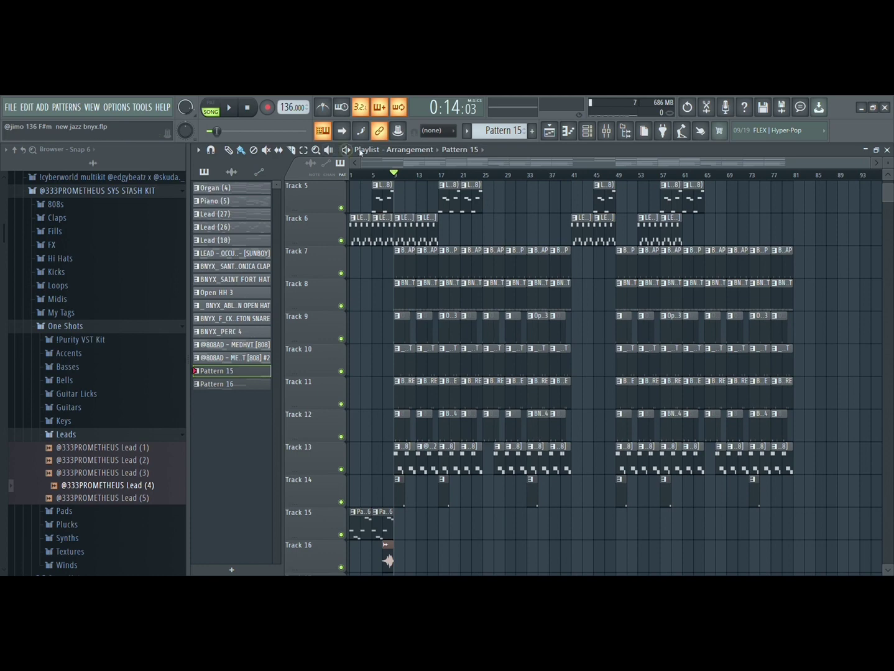
pyautogui.press('space')
pyautogui.scroll(3, 373, 307)
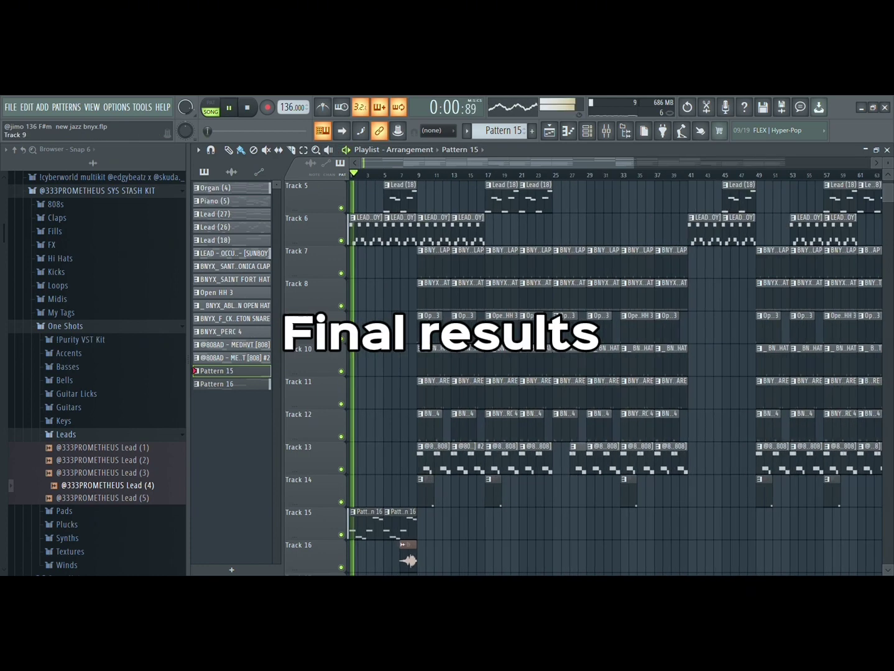
pyautogui.scroll(4, 392, 308)
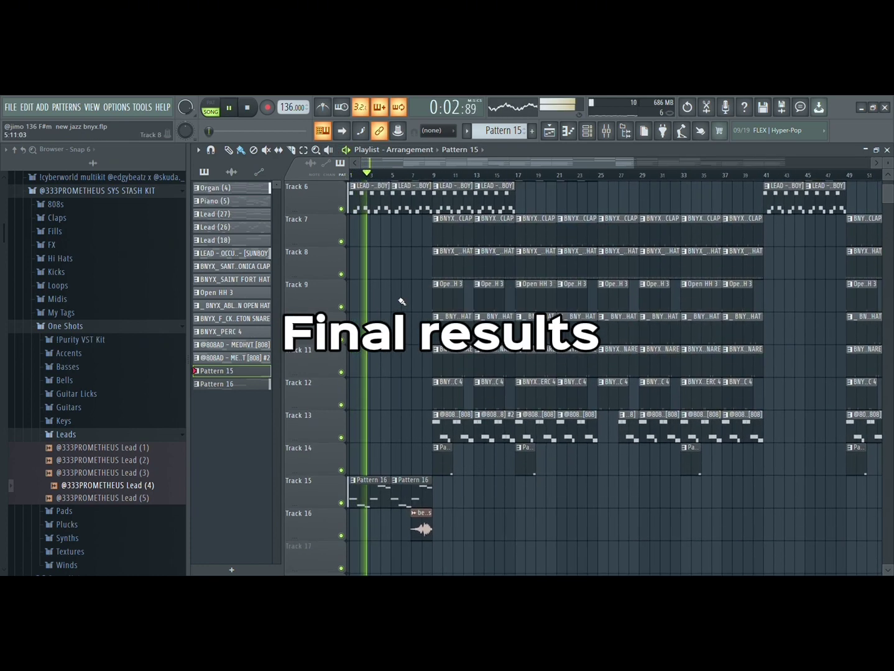